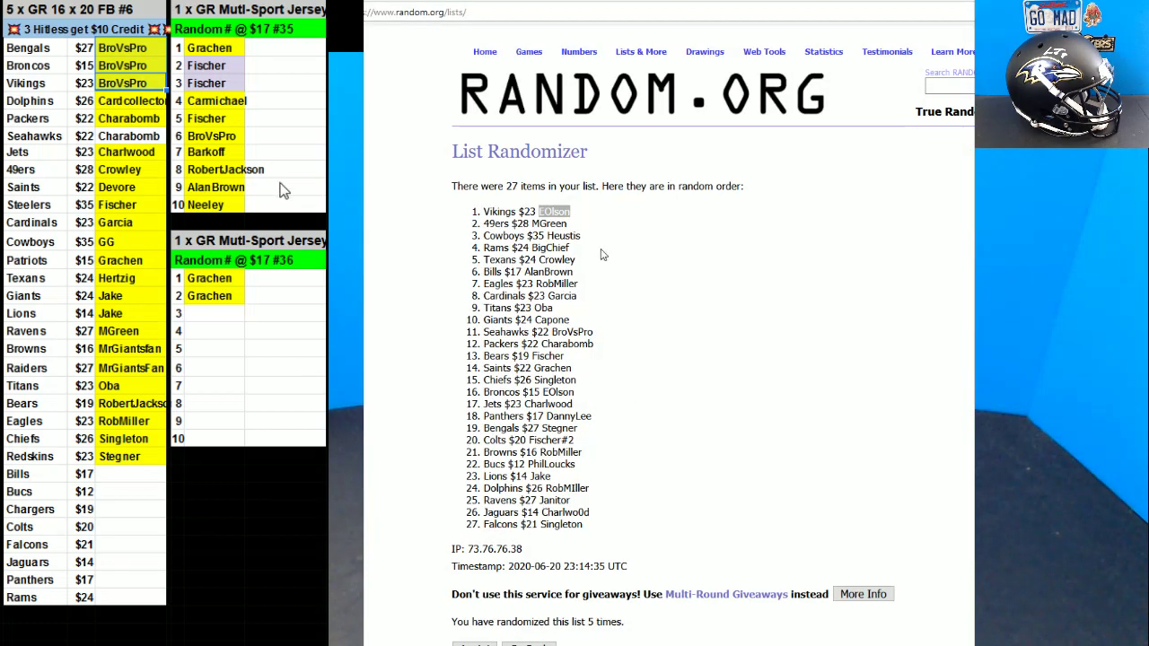
- Copy the ten #35 break-list names into Random.org's List Randomizer
drag(209, 47, 209, 205)
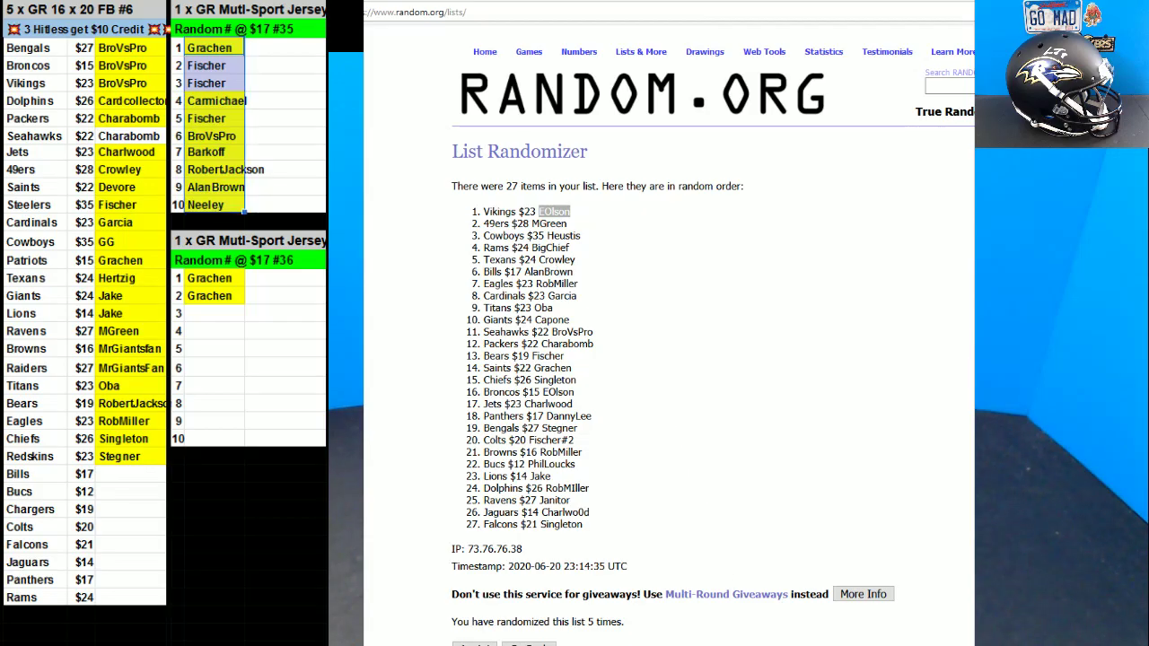
click(415, 11)
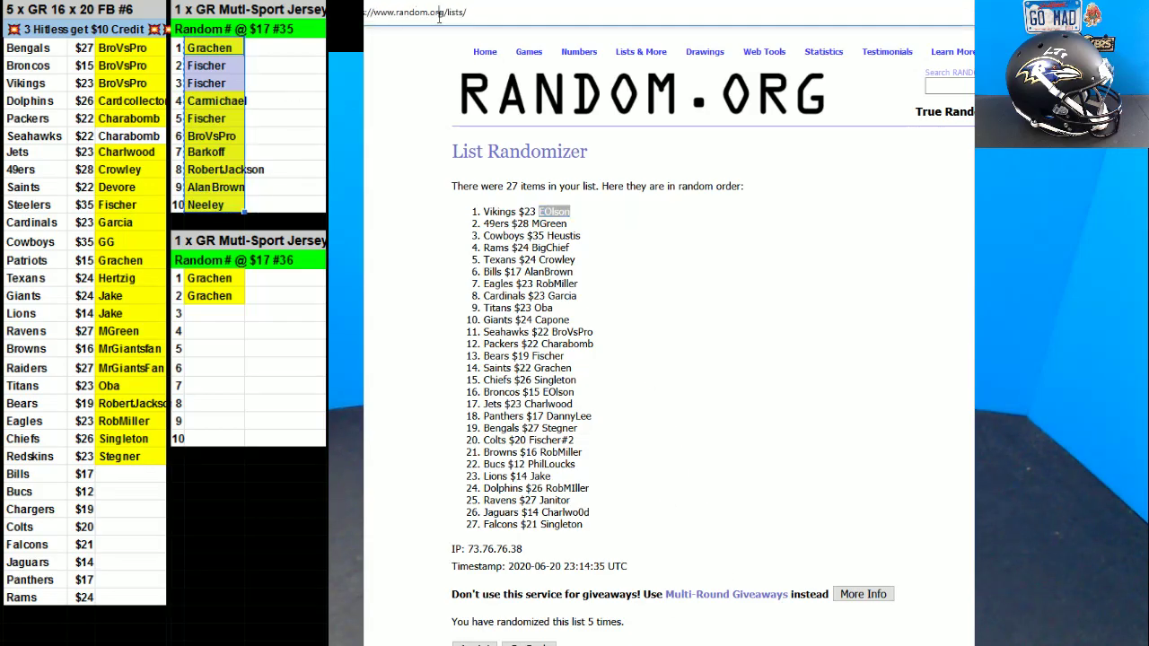
key(Return)
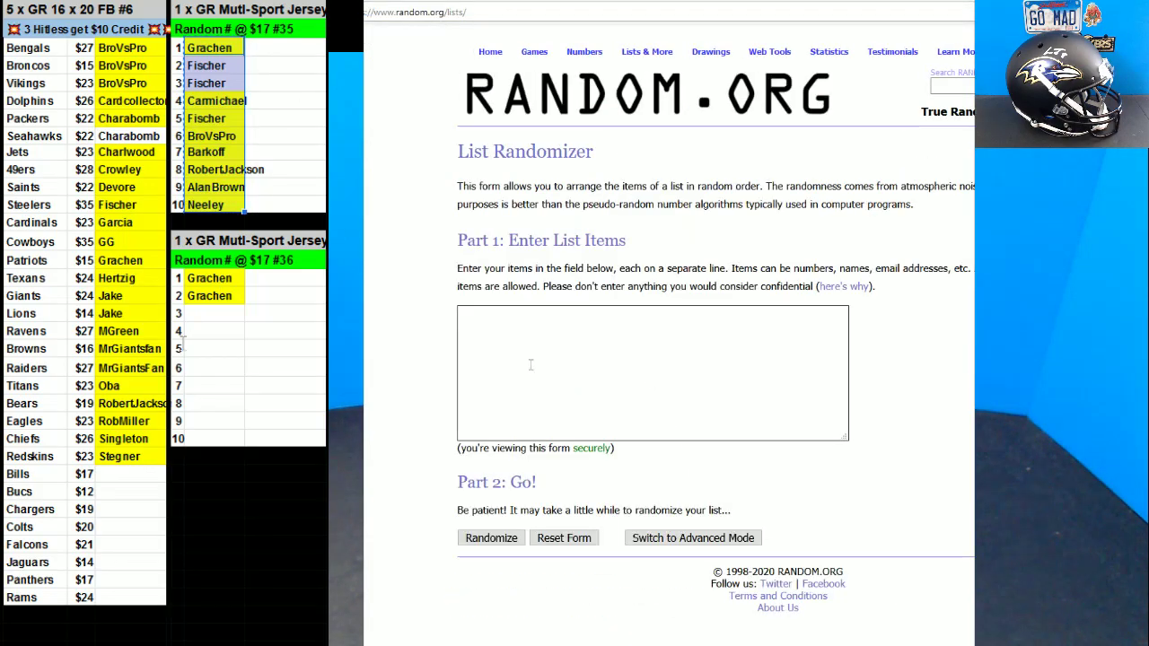
click(547, 303)
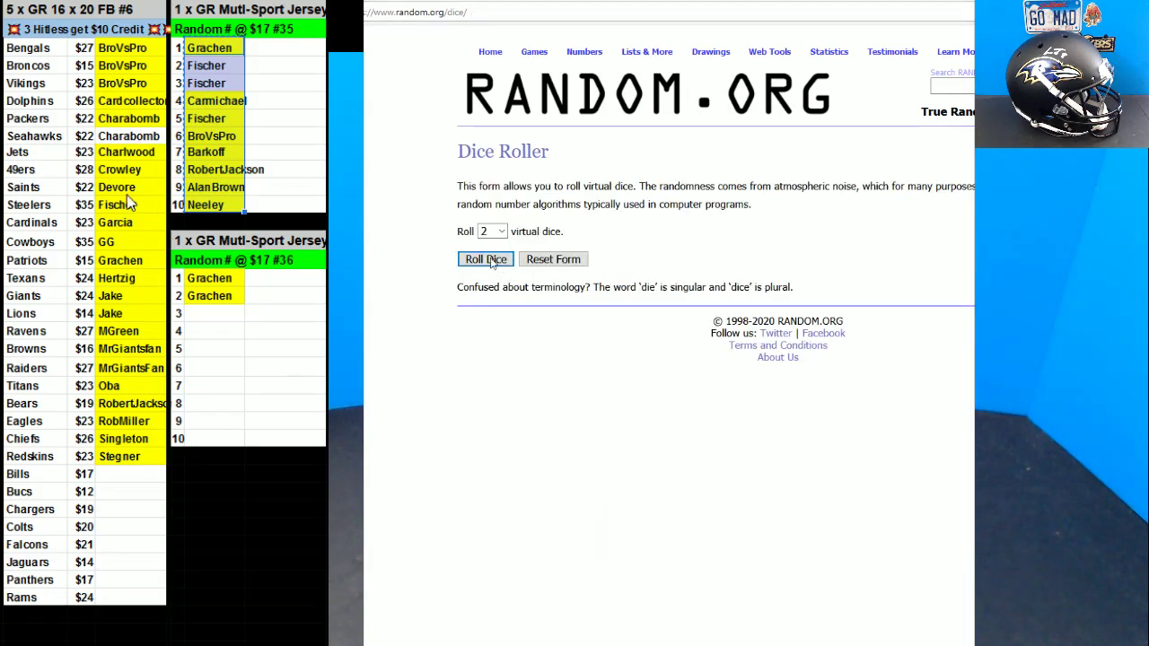
key(Return)
key(ctrl+Tab)
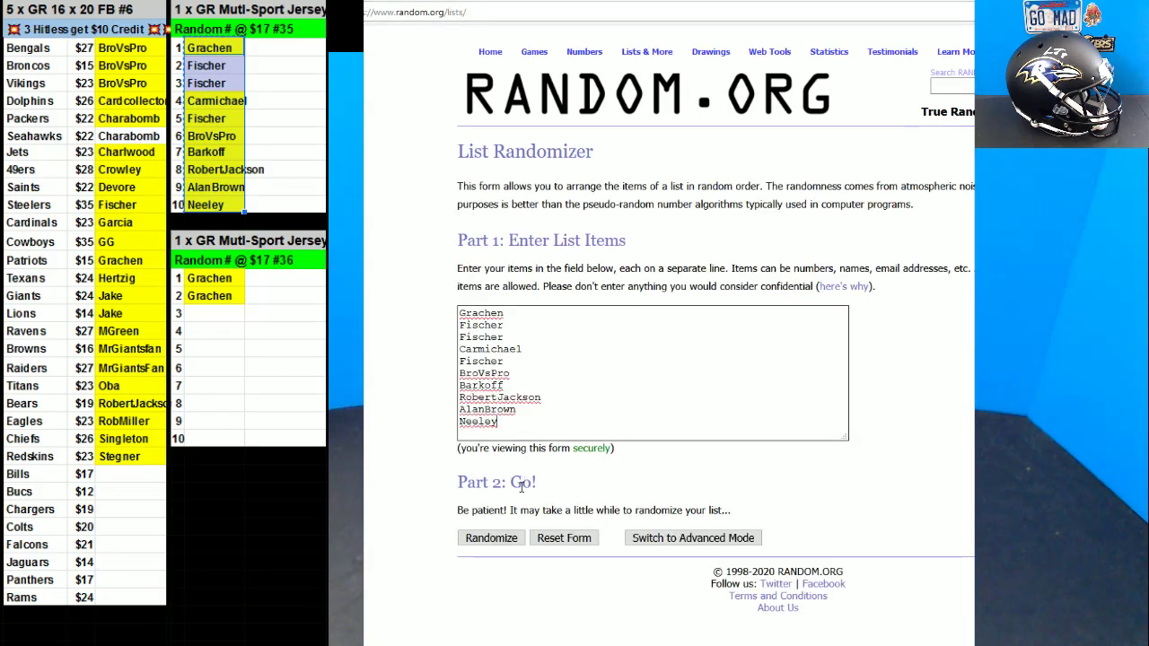
- Randomize the ten names, then reshuffle them repeatedly with Again!
click(490, 537)
click(480, 417)
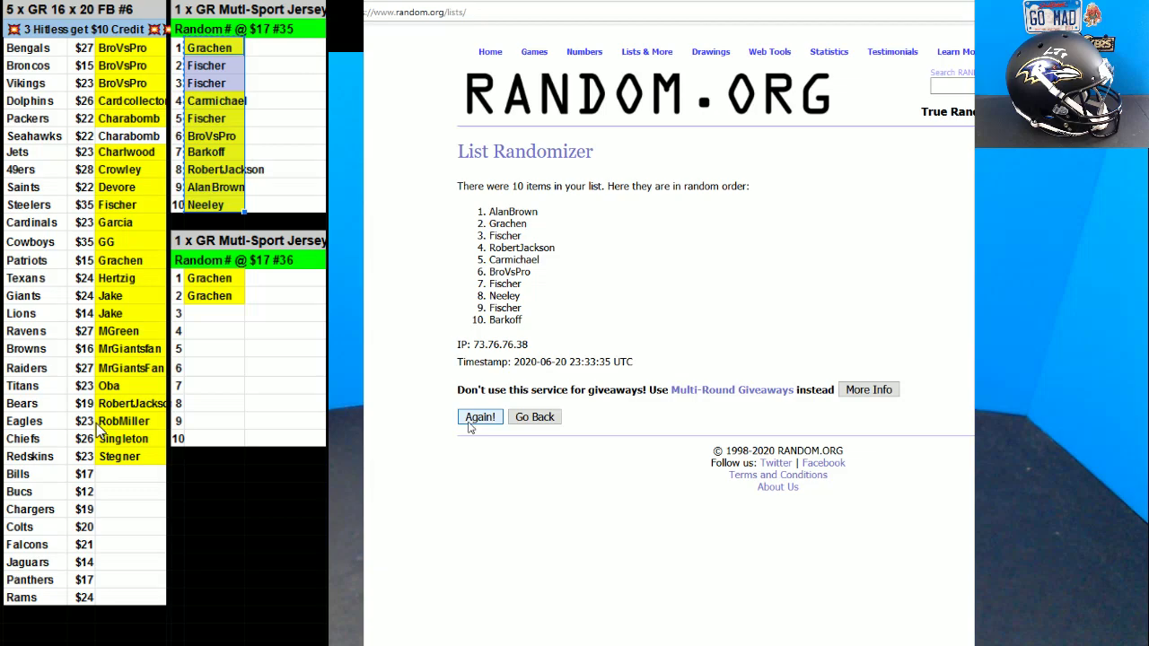
click(469, 449)
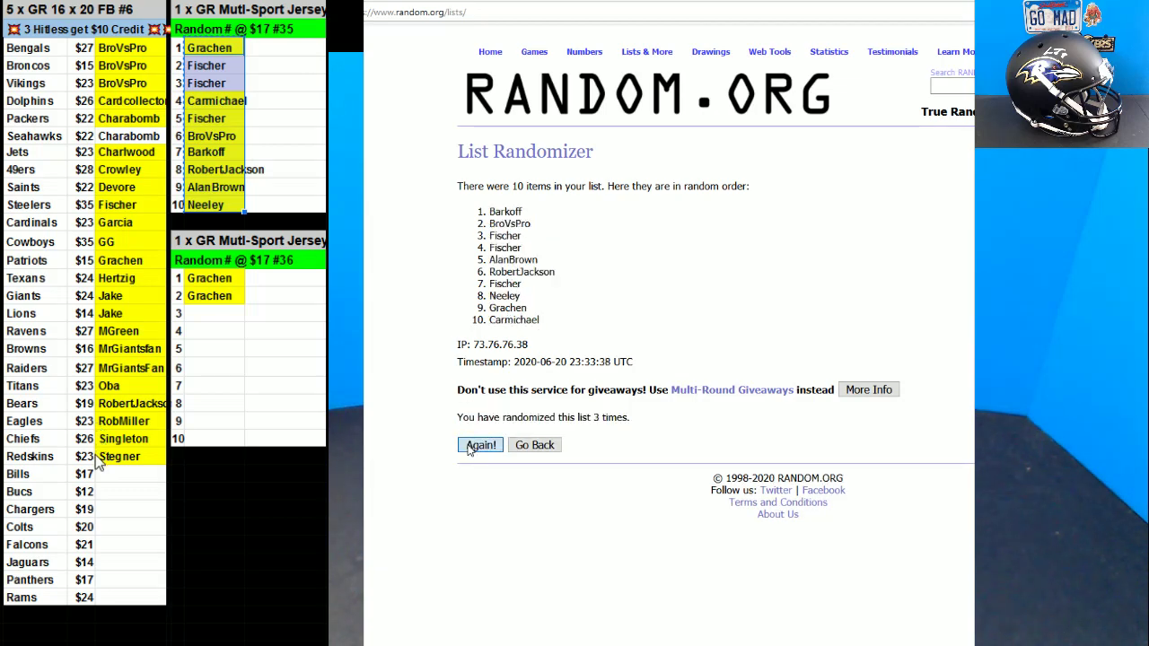
click(469, 449)
click(470, 449)
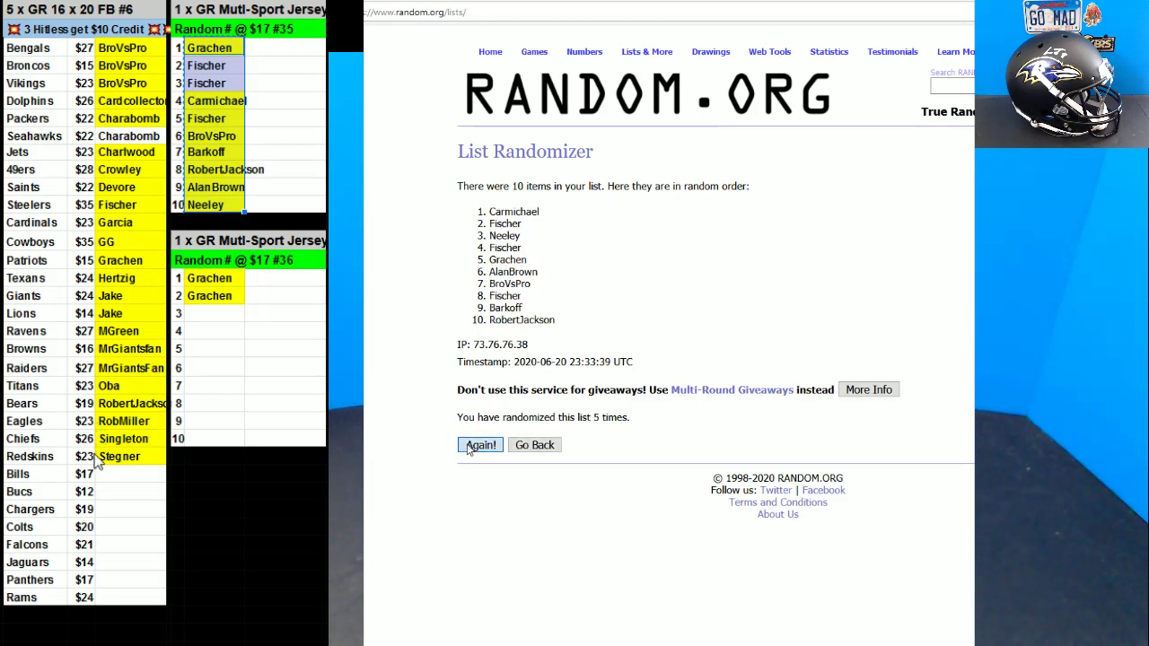
click(469, 449)
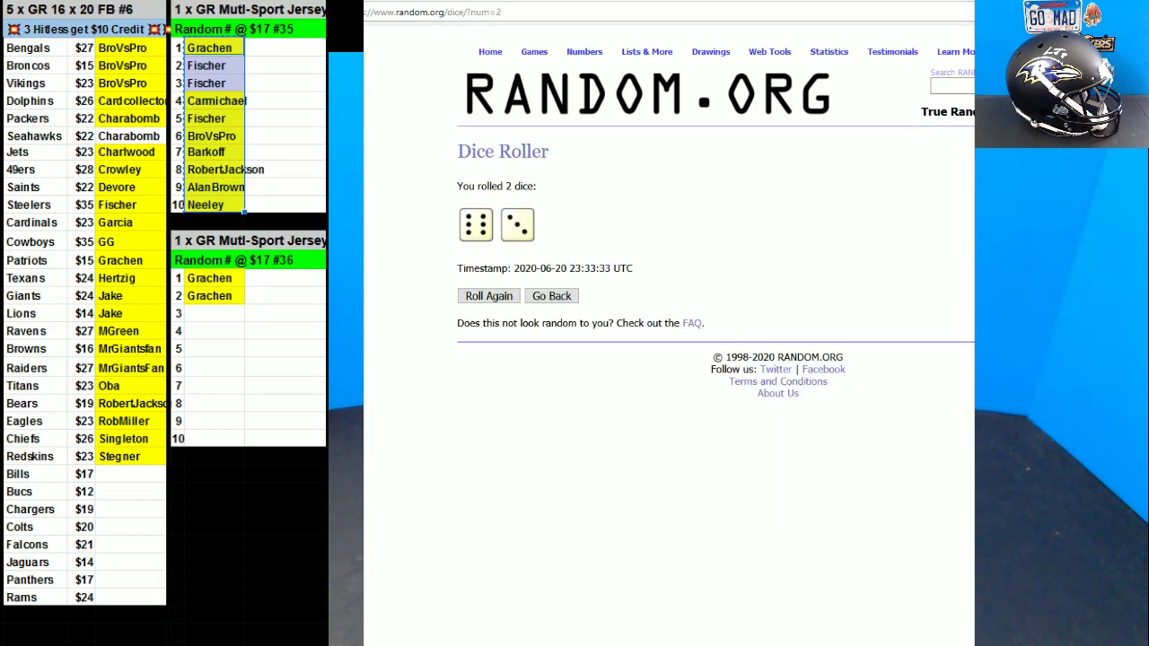
click(479, 445)
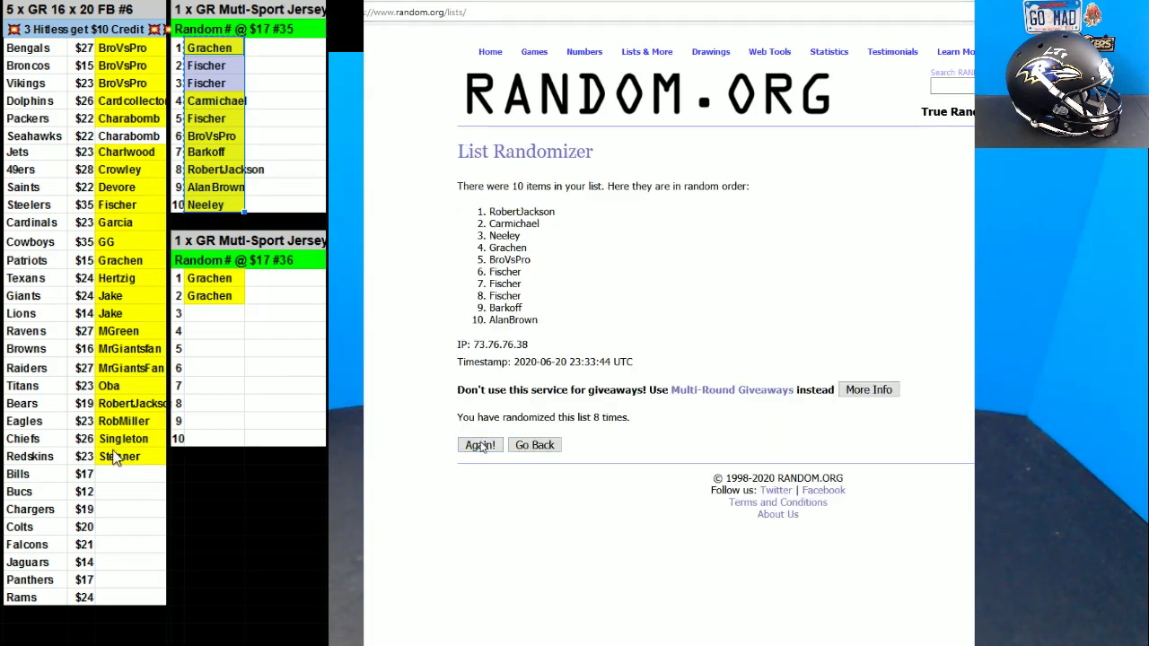
key(Return)
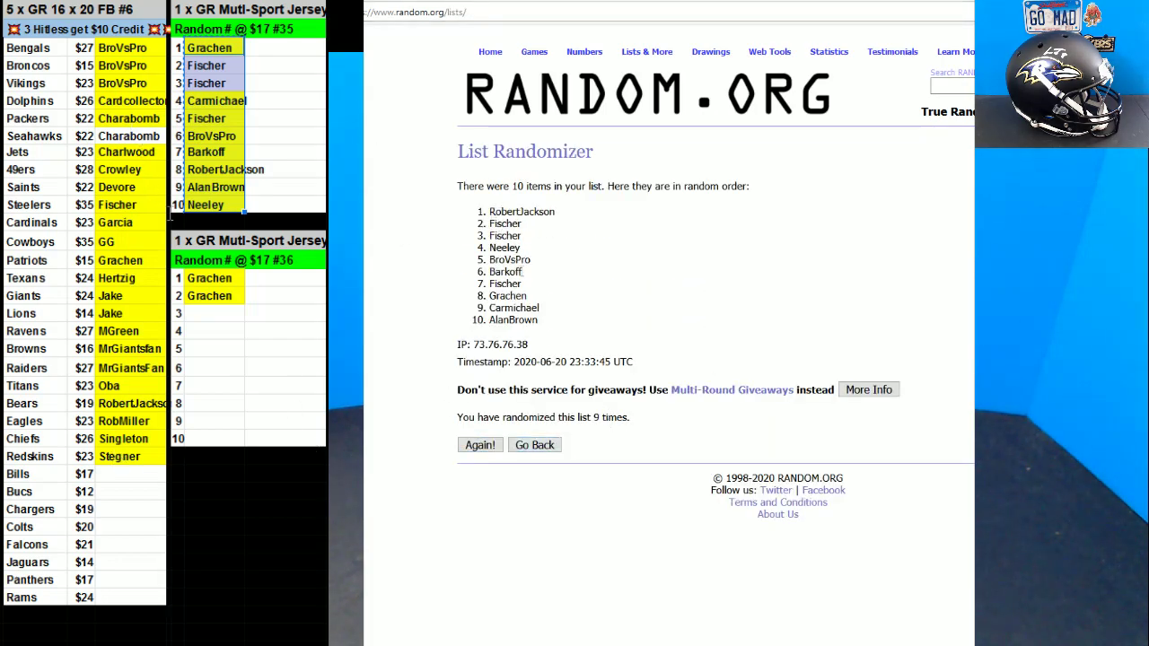
- Copy the final shuffled names and paste them over the sheet's #35 list
drag(485, 208, 552, 319)
key(ctrl+c)
click(248, 511)
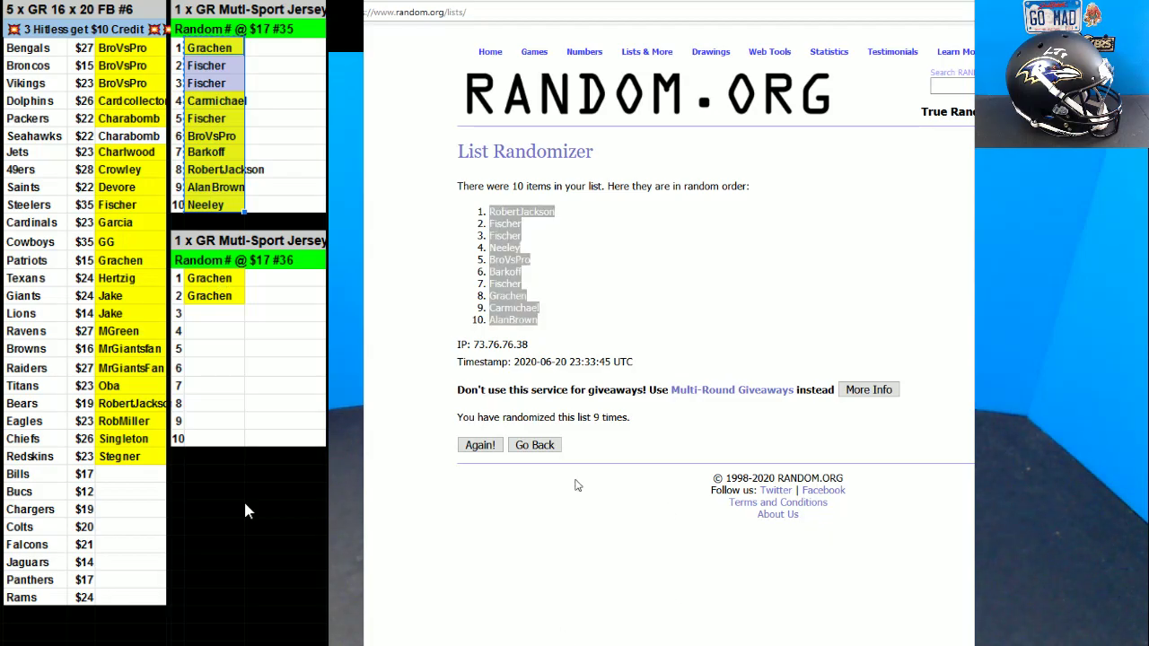
key(ctrl+v)
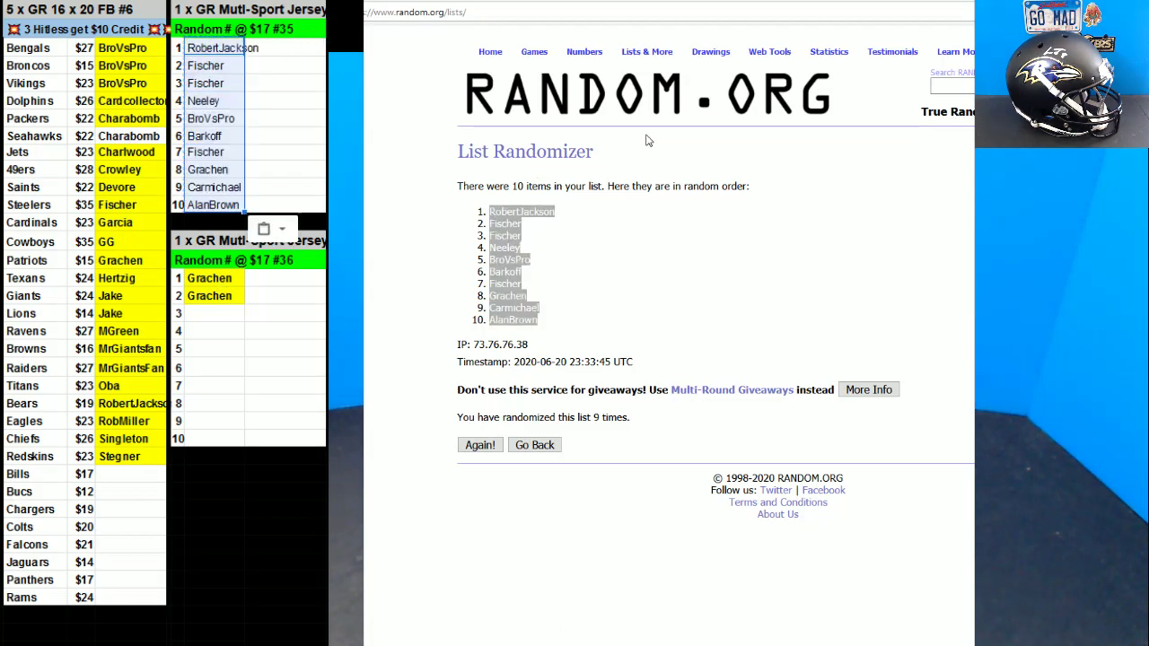
click(643, 256)
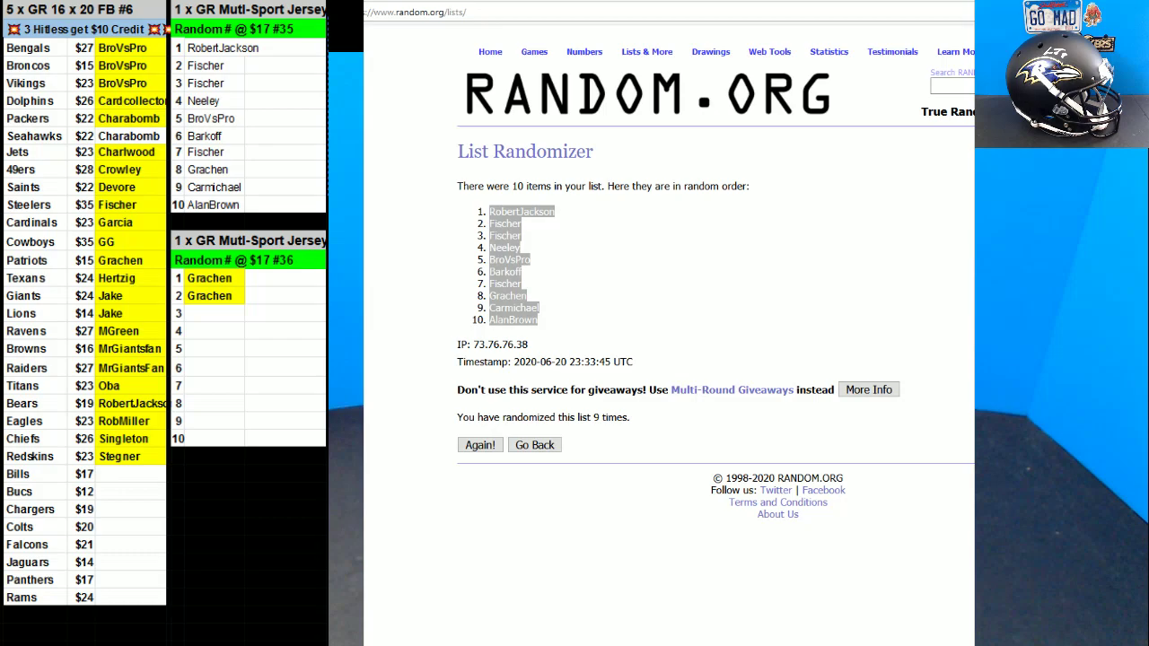
- Reshuffle the numbers 1–10 repeatedly and paste the final order into the Random # column
click(495, 11)
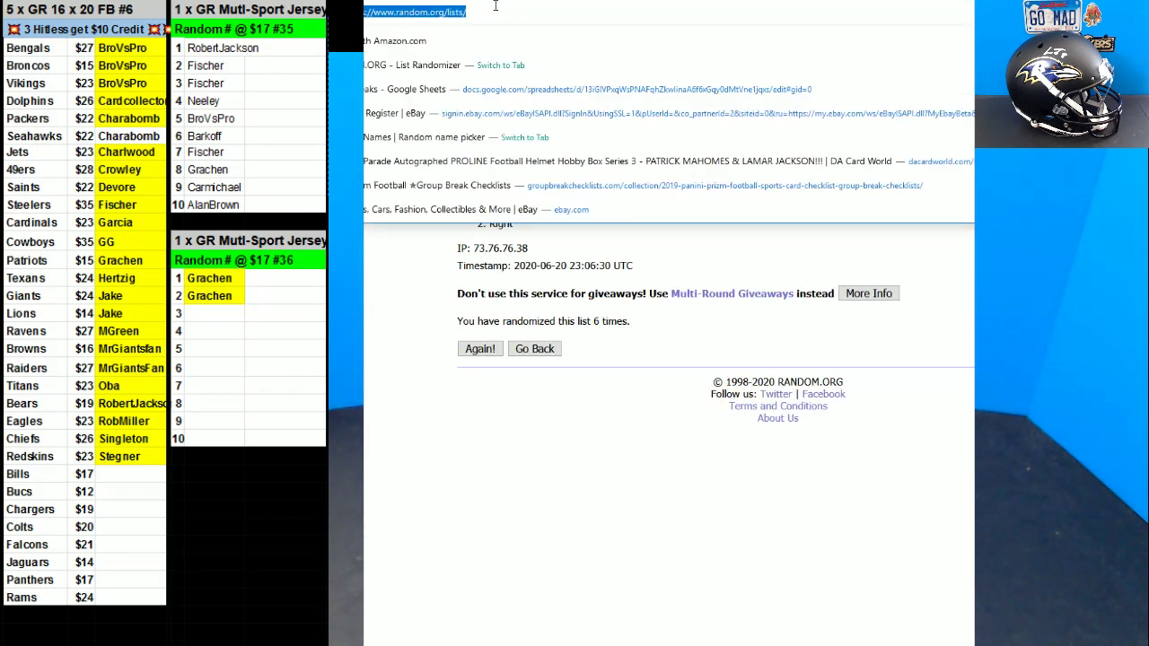
text(random.org/dice/?num=2)
key(Return)
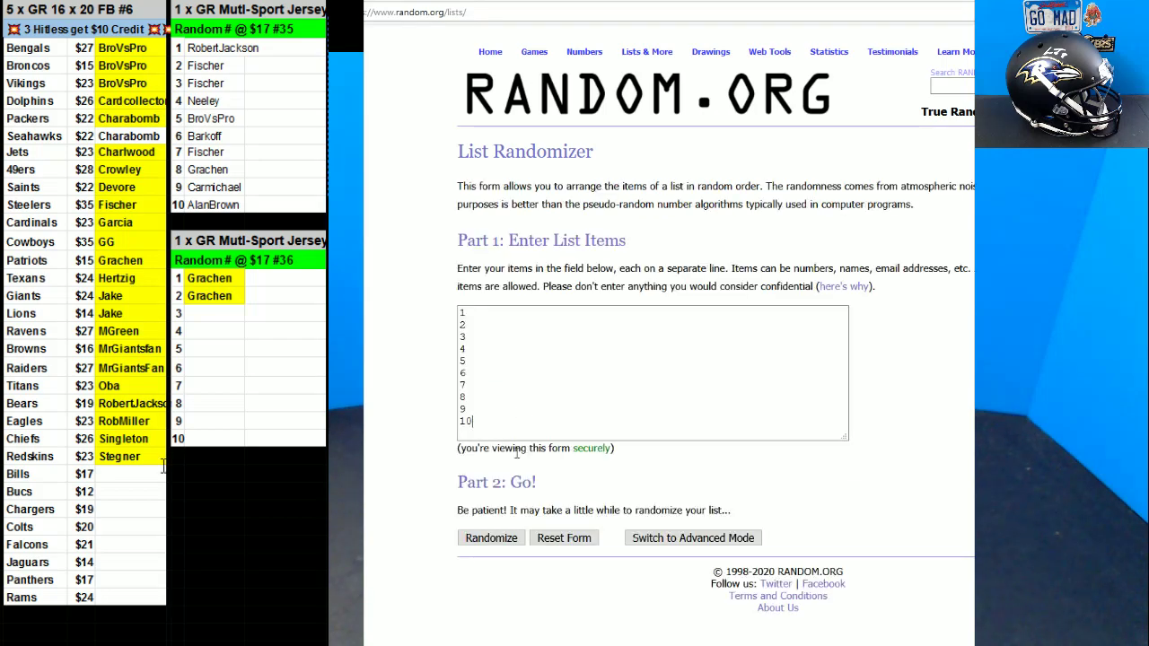
click(489, 539)
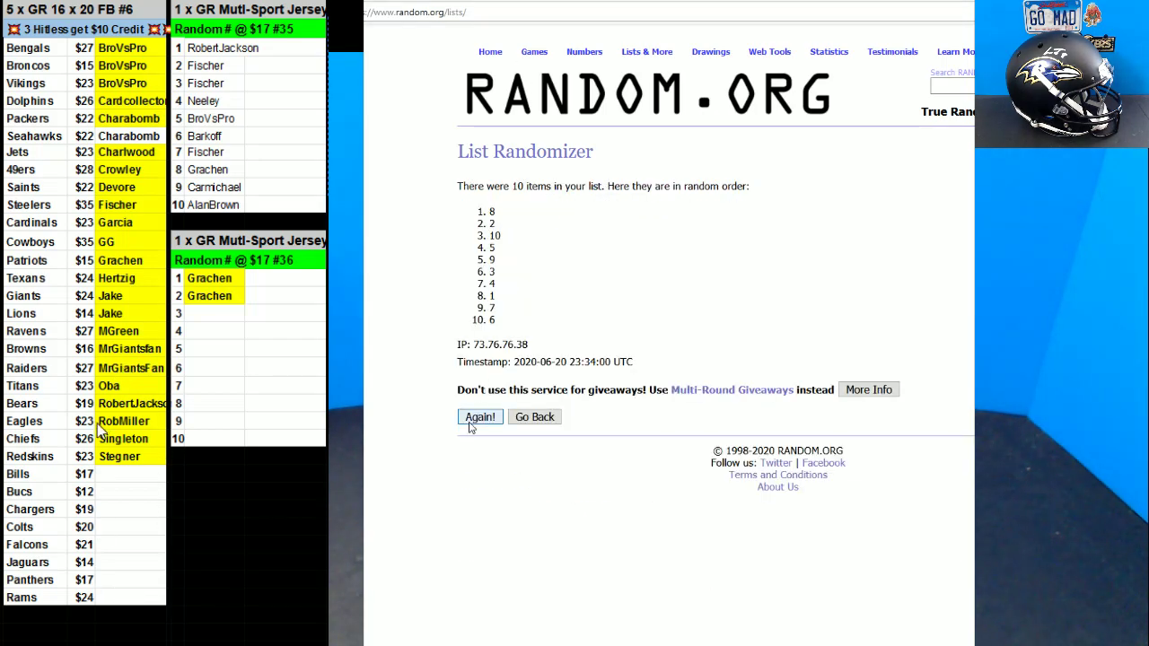
click(479, 416)
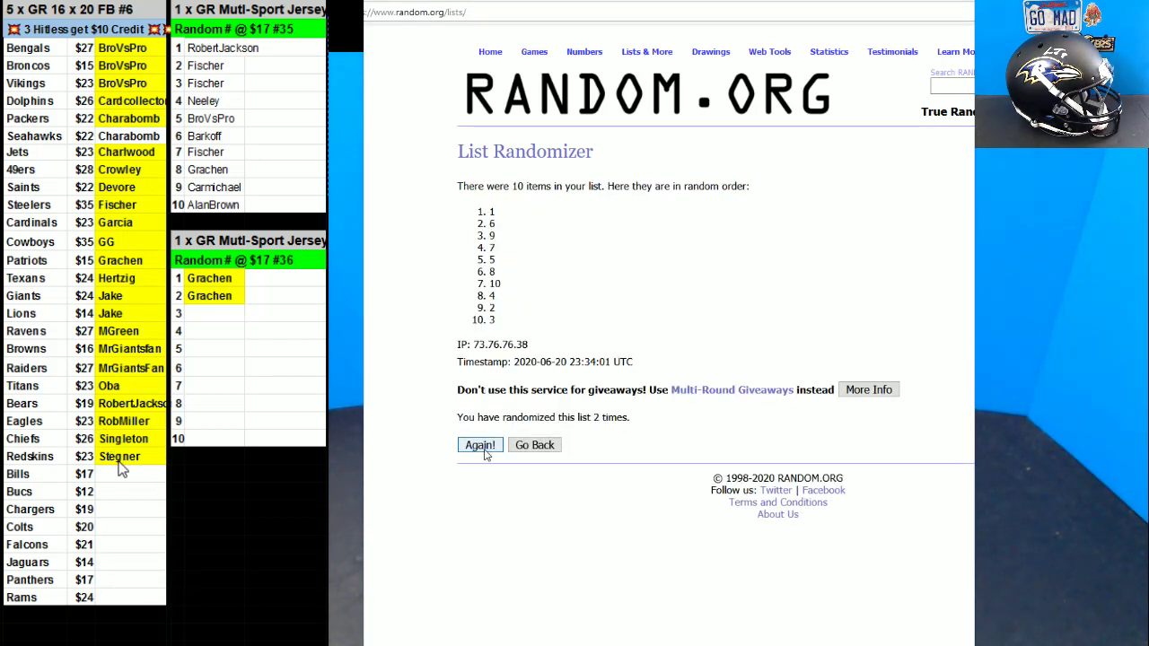
click(481, 445)
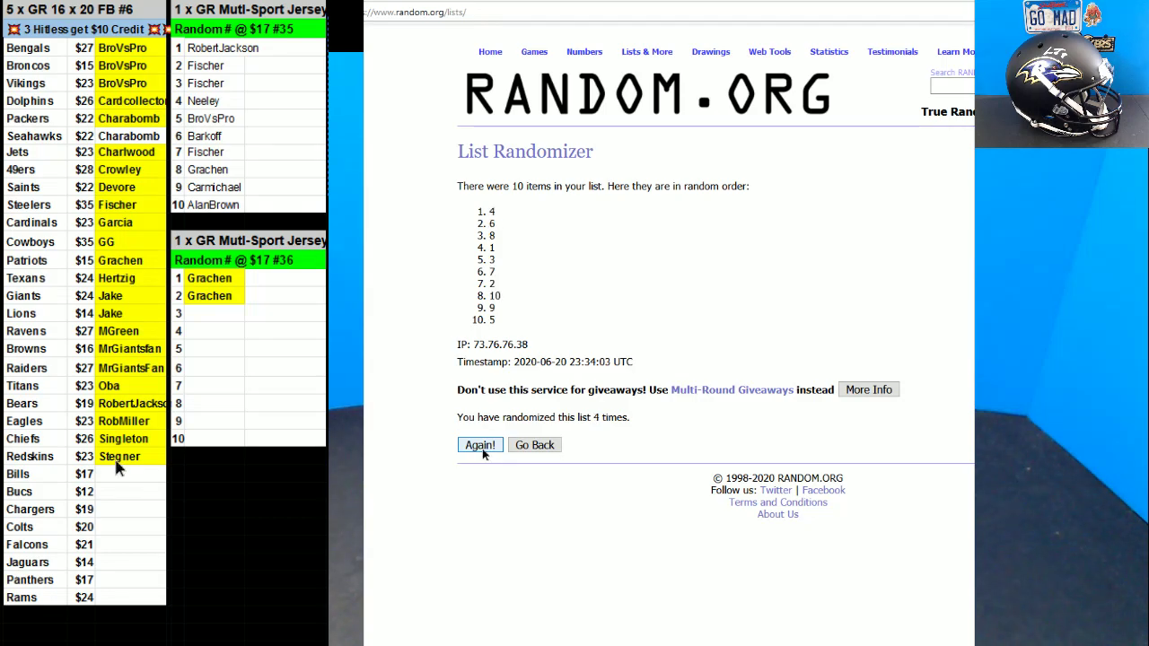
click(483, 449)
click(483, 448)
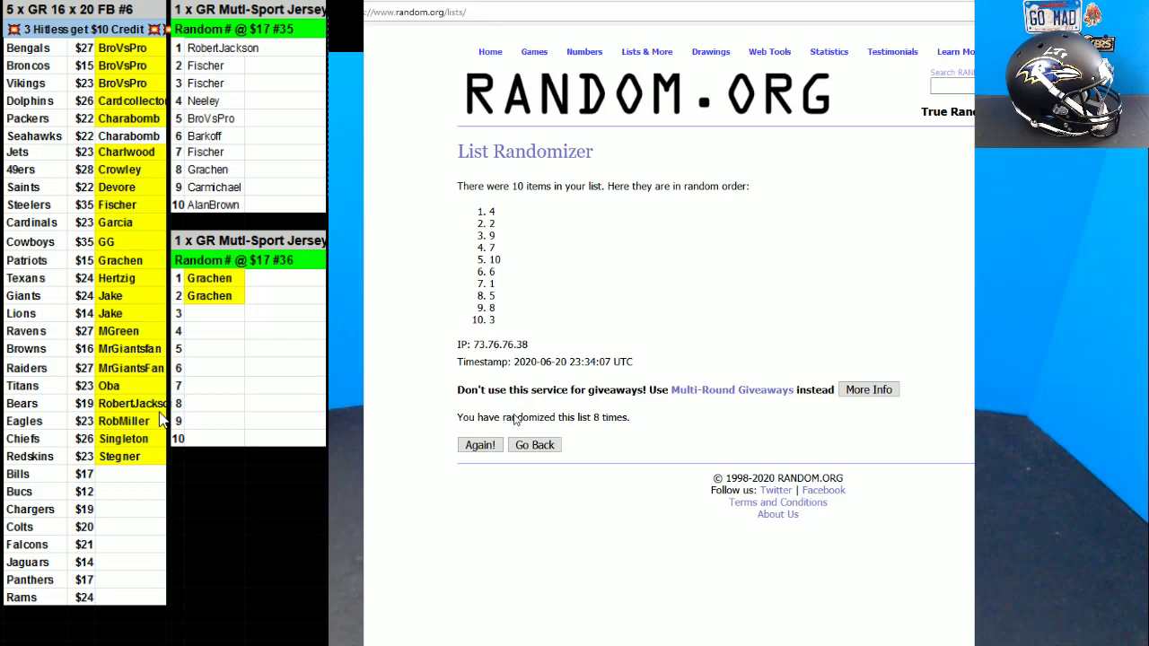
click(480, 445)
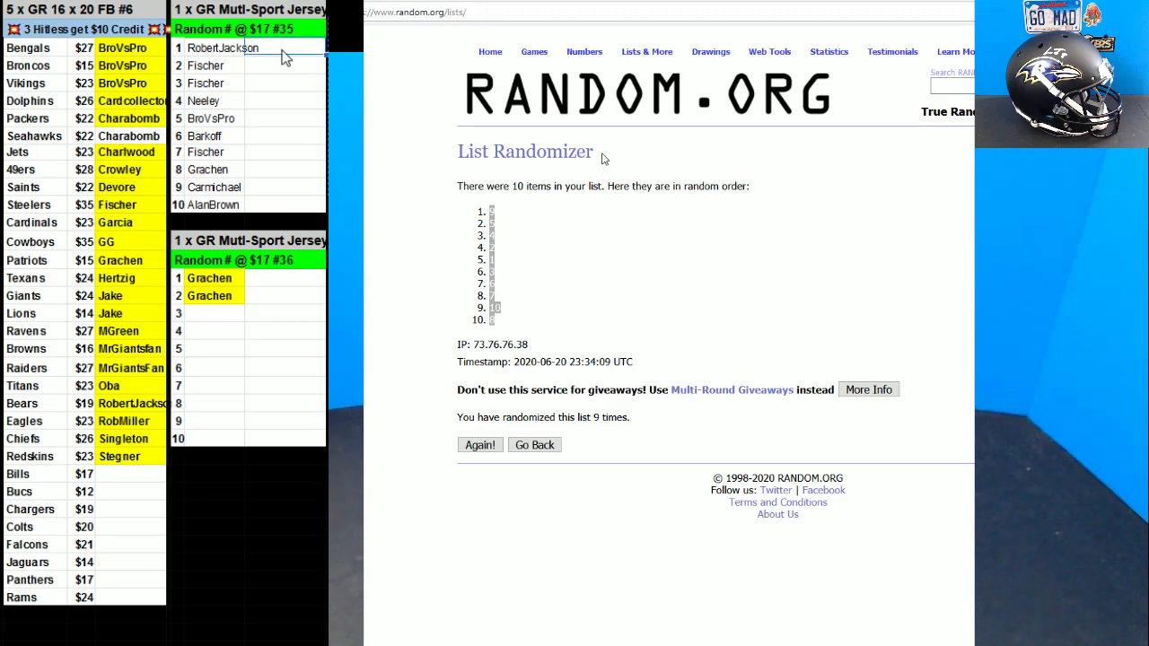
key(ctrl+v)
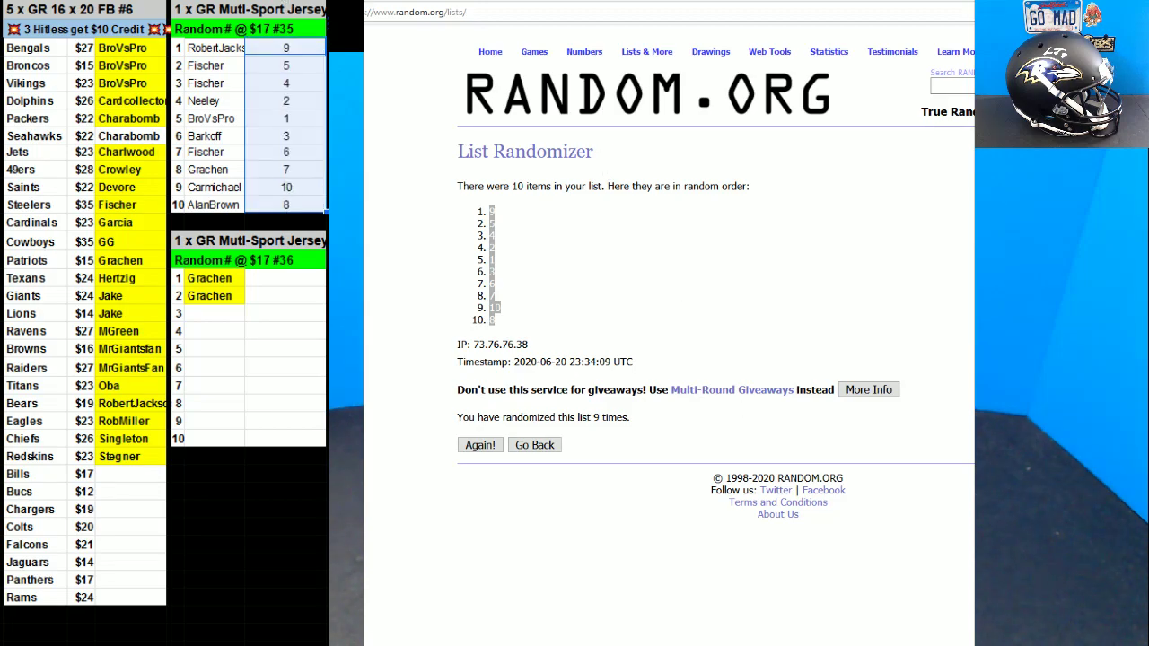
- Enter 4 and 5 as a two-item list in a fresh List Randomizer form
key(ctrl+Tab)
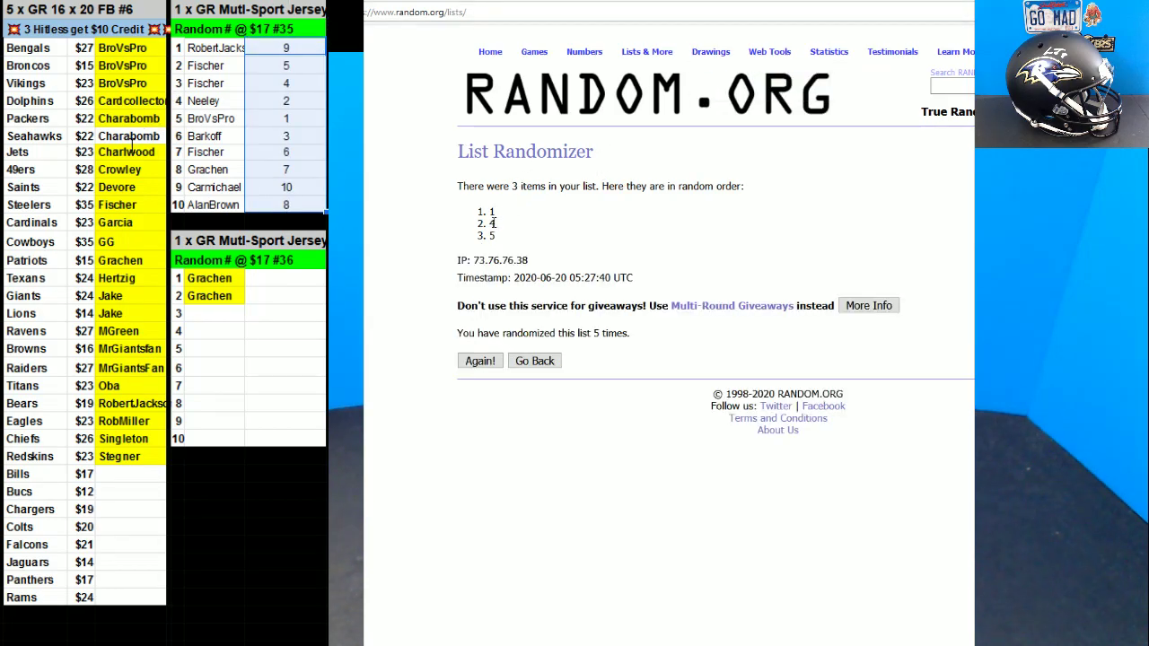
click(476, 12)
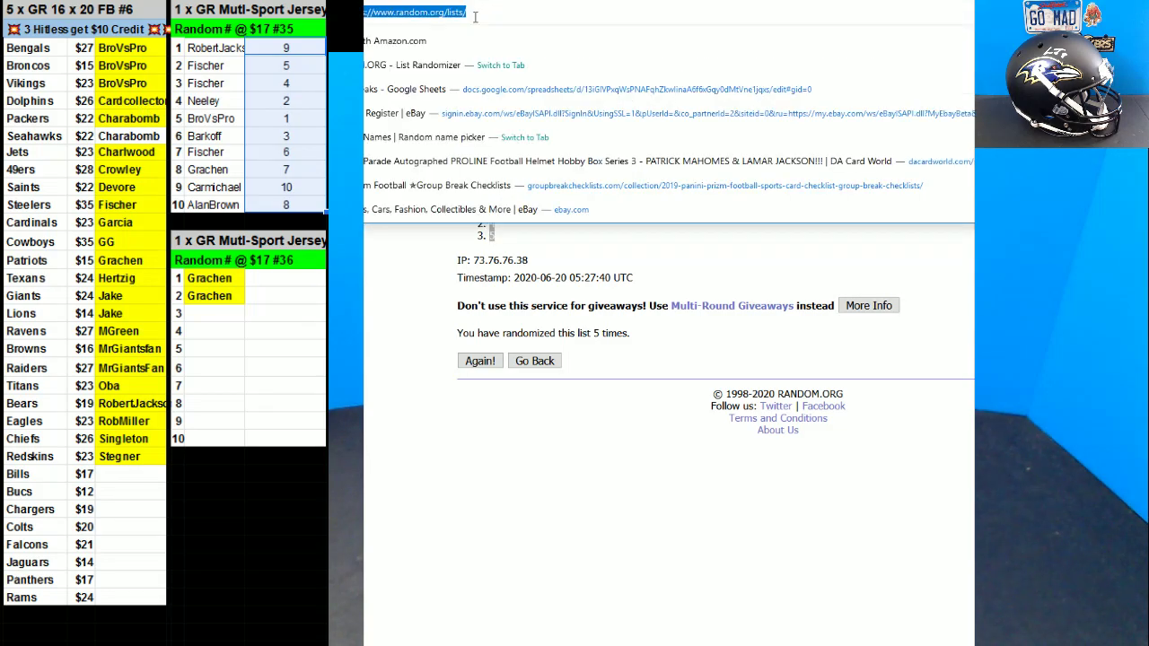
key(Return)
text(4 5)
key(ctrl+Tab)
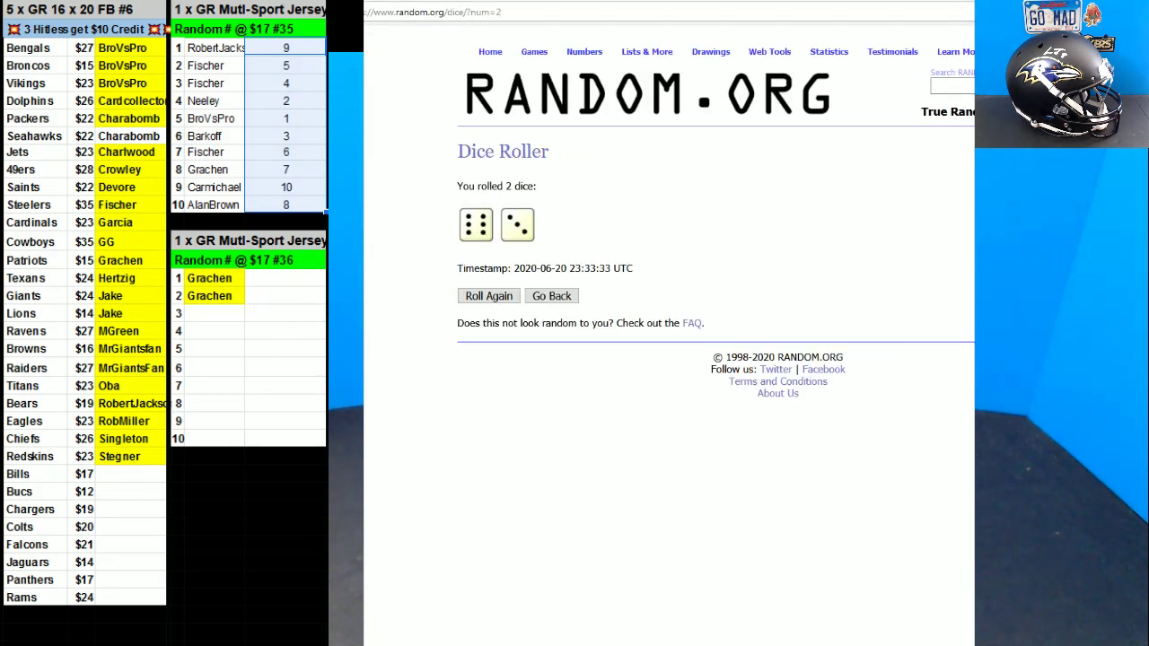
key(ctrl+Tab)
- Randomize the 4 and 5 list and reshuffle it until 5 comes first
click(491, 538)
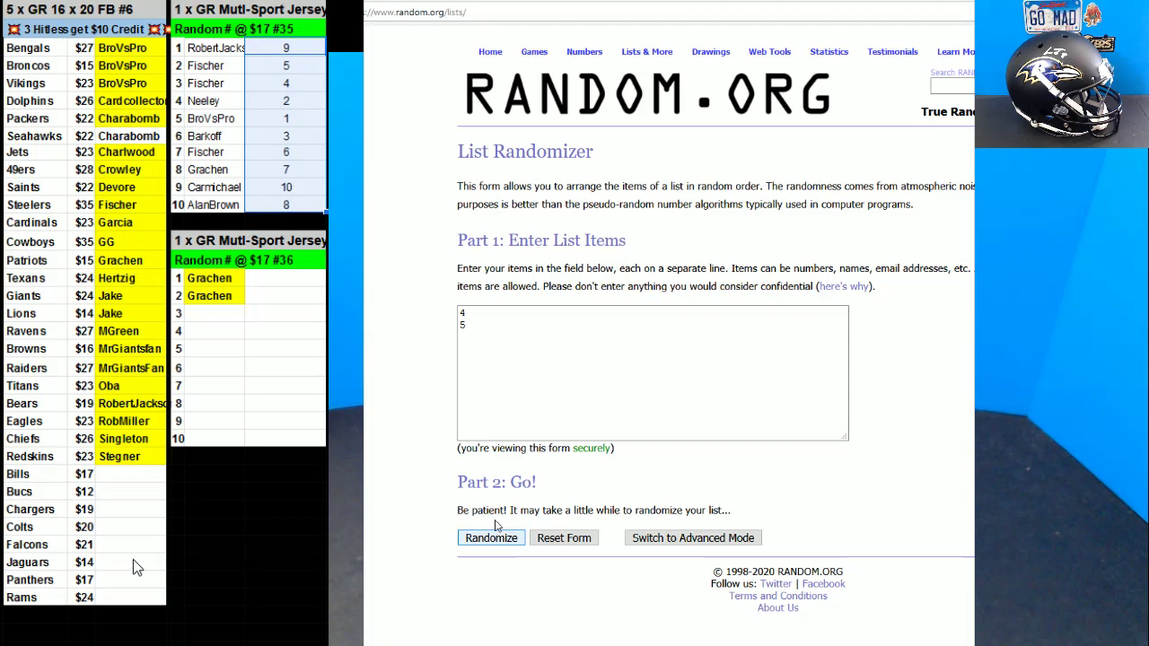
click(480, 321)
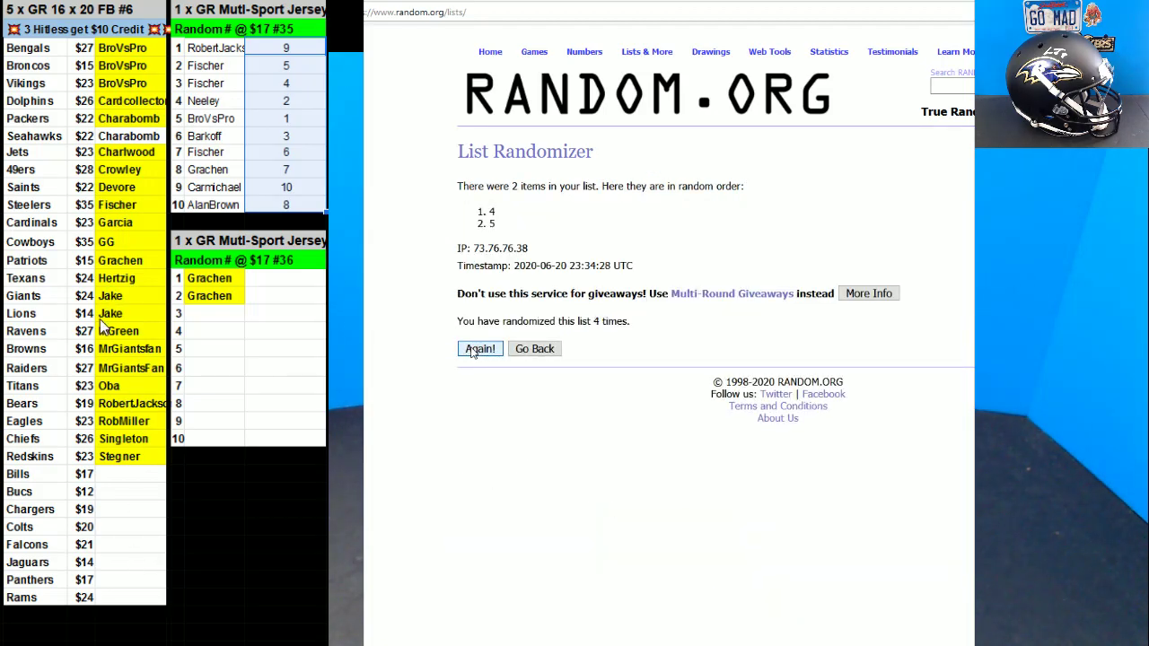
click(480, 349)
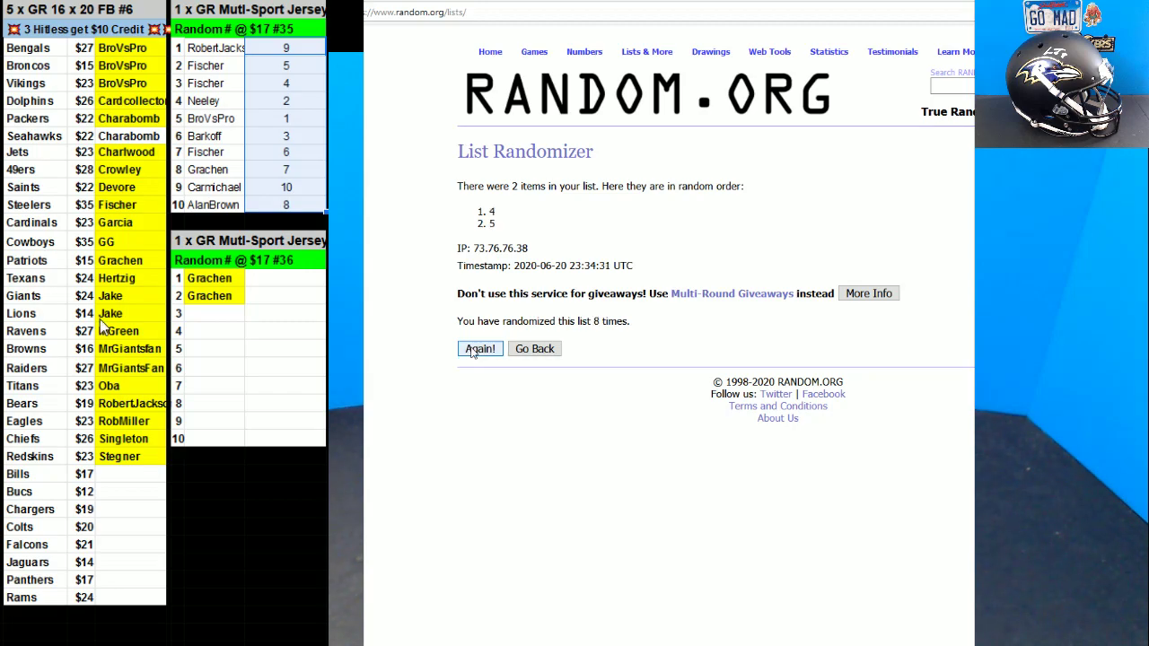
click(473, 351)
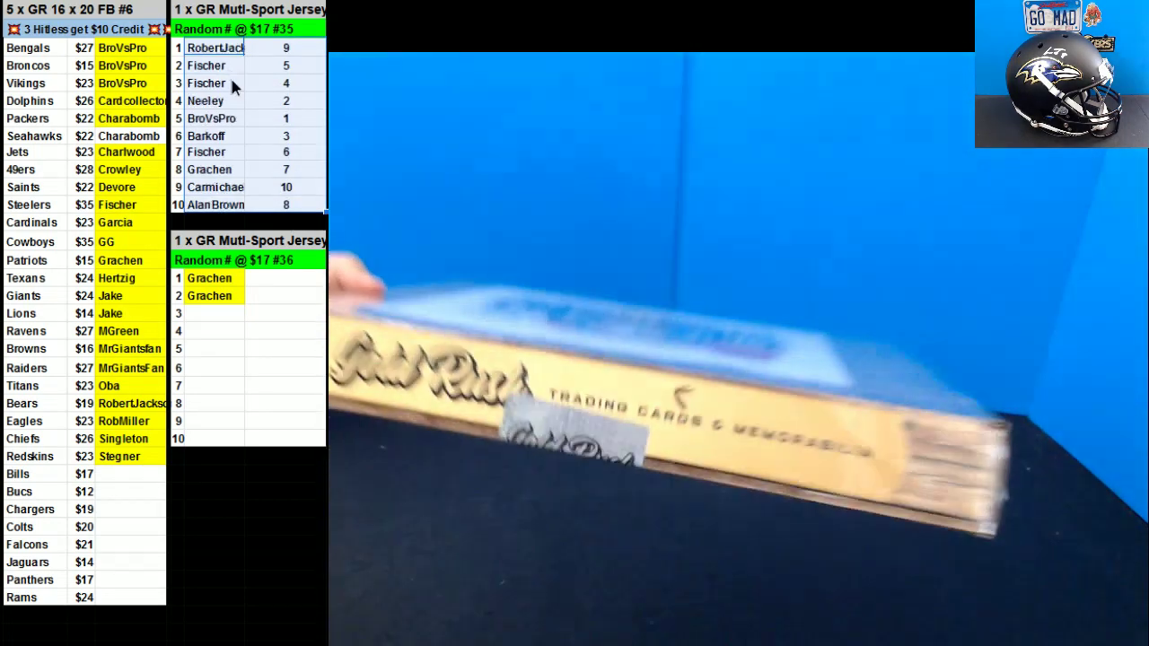
- Sort the name-number range A→Z by column AA so the numbers run 1–10
right_click(232, 83)
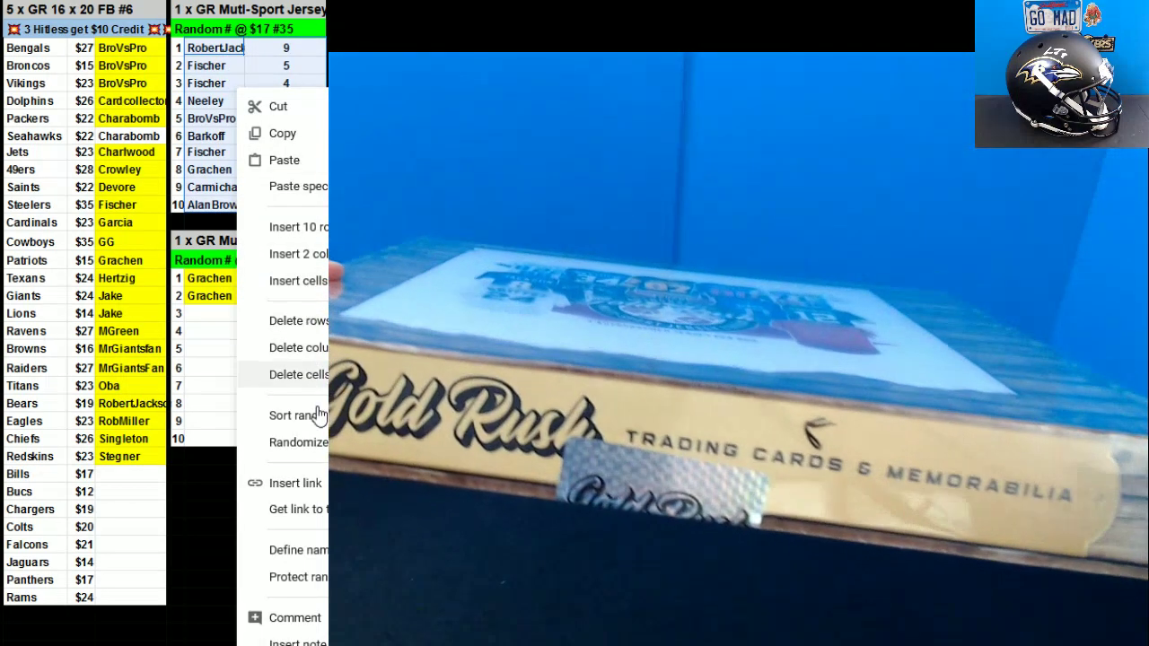
click(306, 415)
click(135, 297)
click(141, 326)
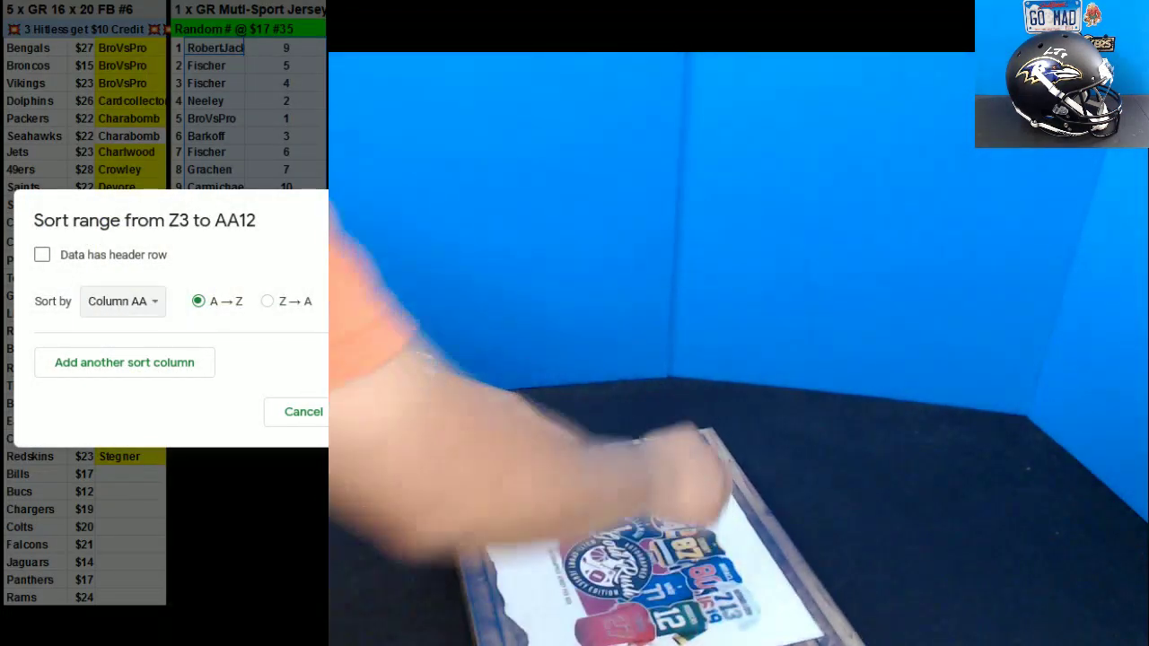
key(Return)
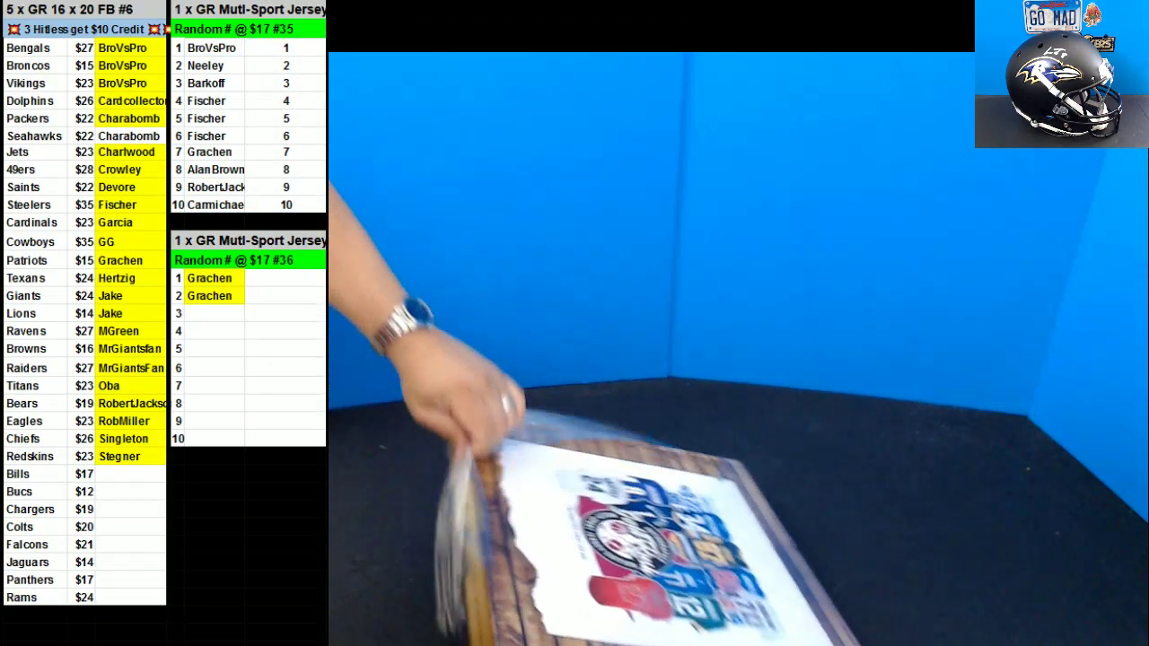